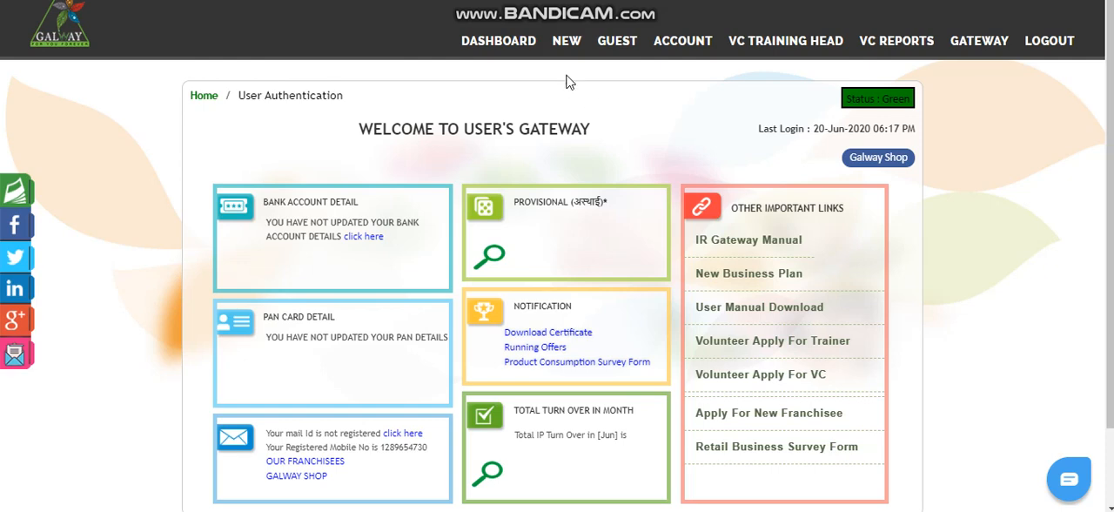
# Step: Open the Work Allotment/Work Log page and set the department to Operation and the category to G-Money
pyautogui.moveTo(565, 52)
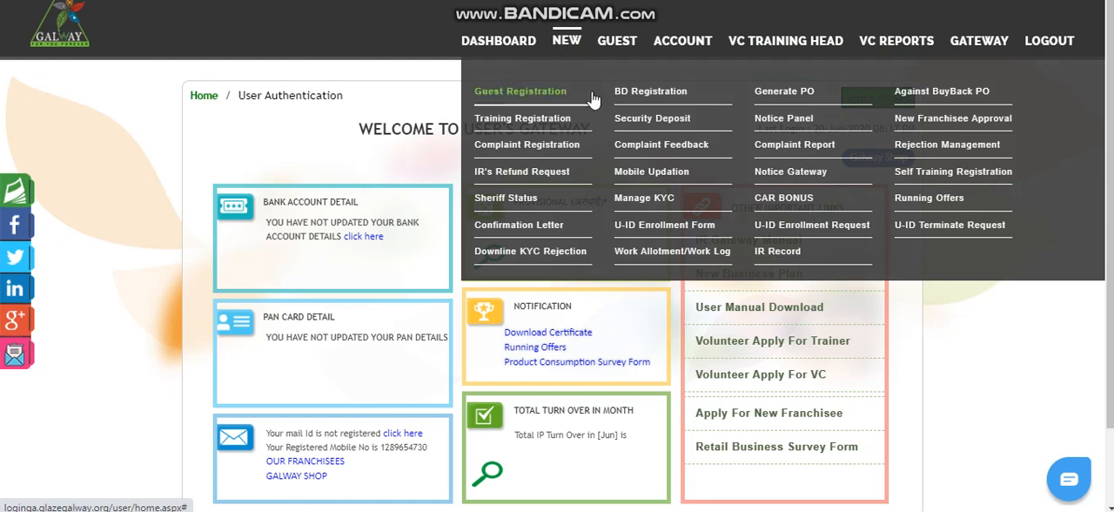
pyautogui.click(646, 260)
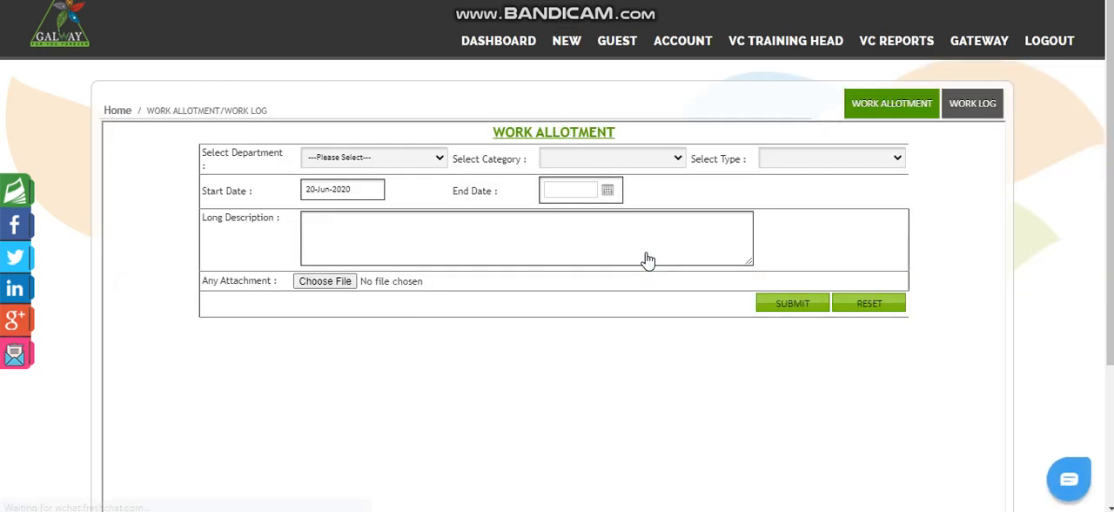
pyautogui.click(389, 165)
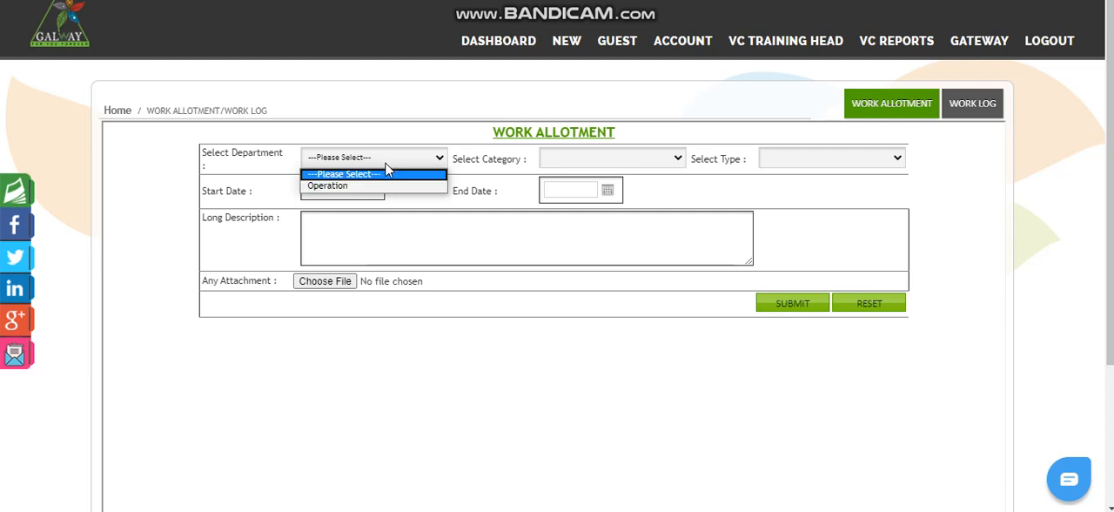
pyautogui.click(349, 183)
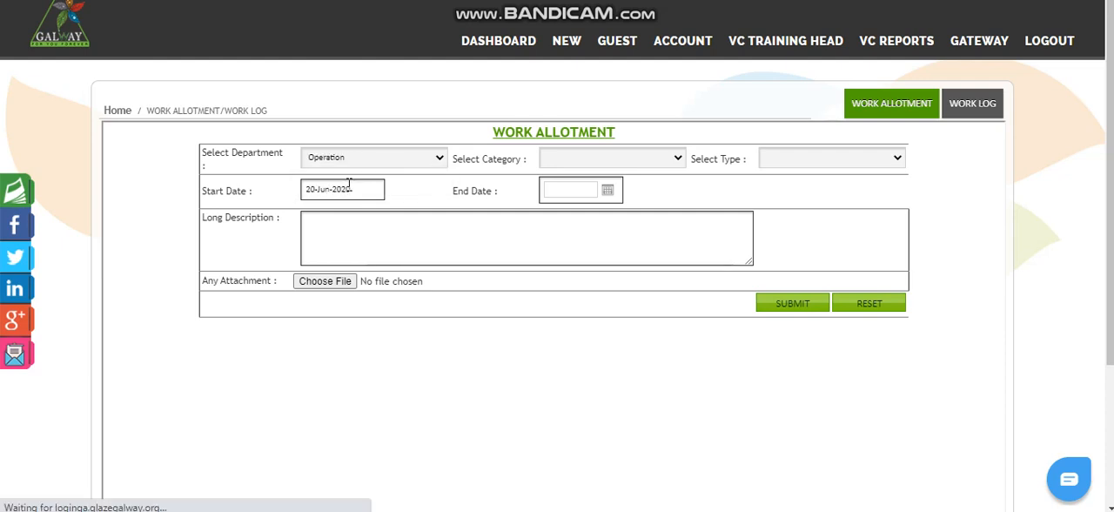
pyautogui.click(548, 161)
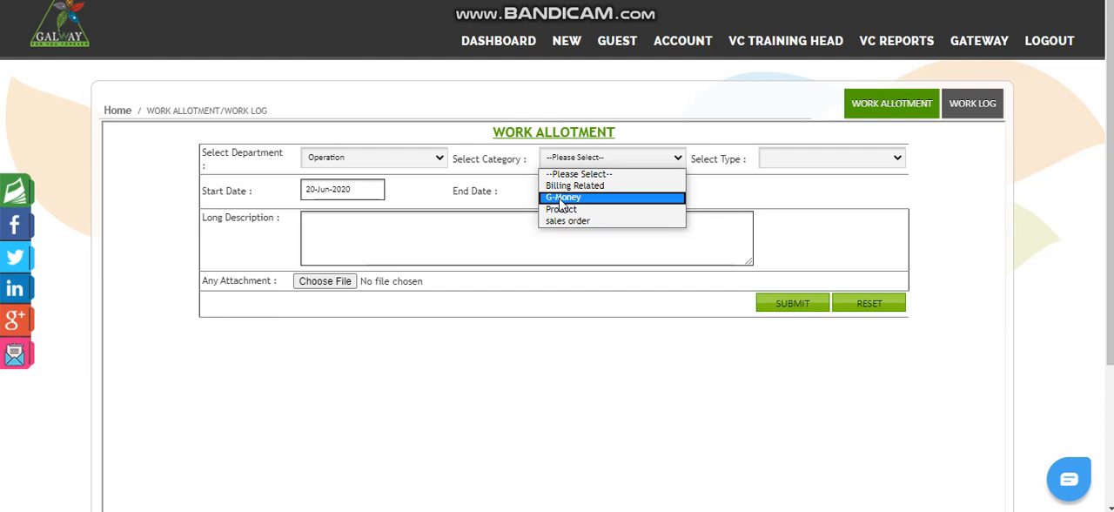
pyautogui.click(562, 199)
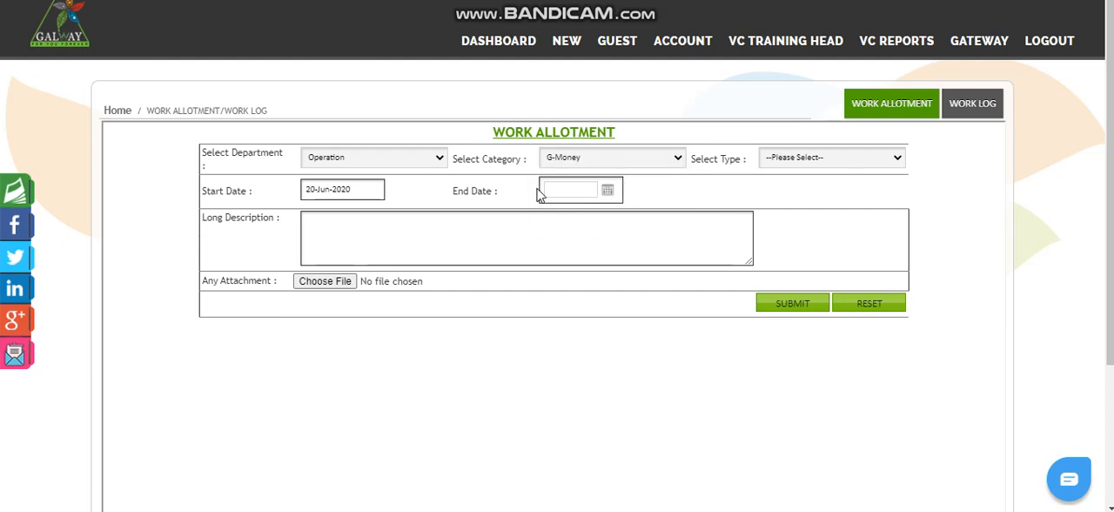
# Step: Set the type to "Amount deducted but G money Not Recharge" and the end date to 21-Jun-2020
pyautogui.click(819, 162)
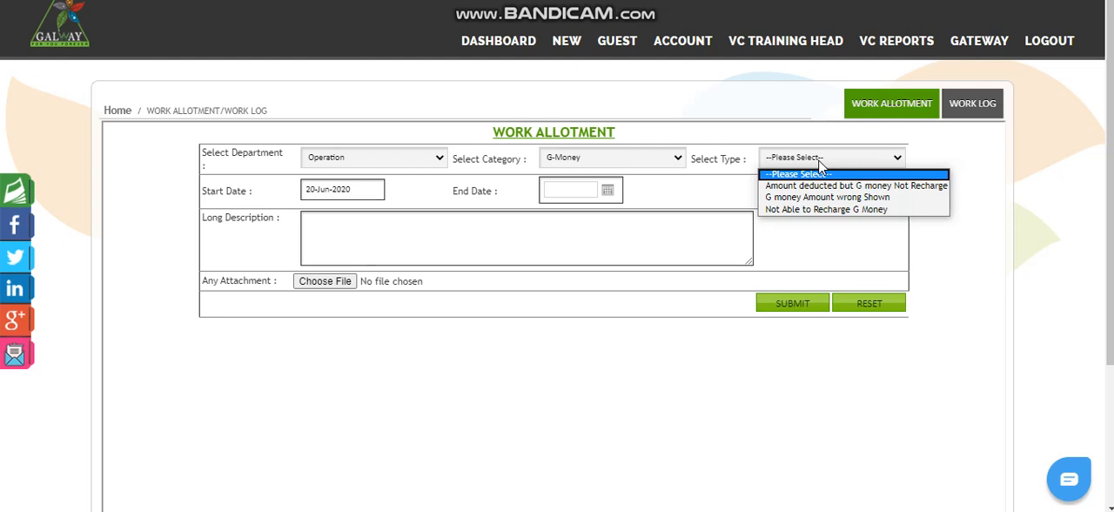
pyautogui.click(819, 188)
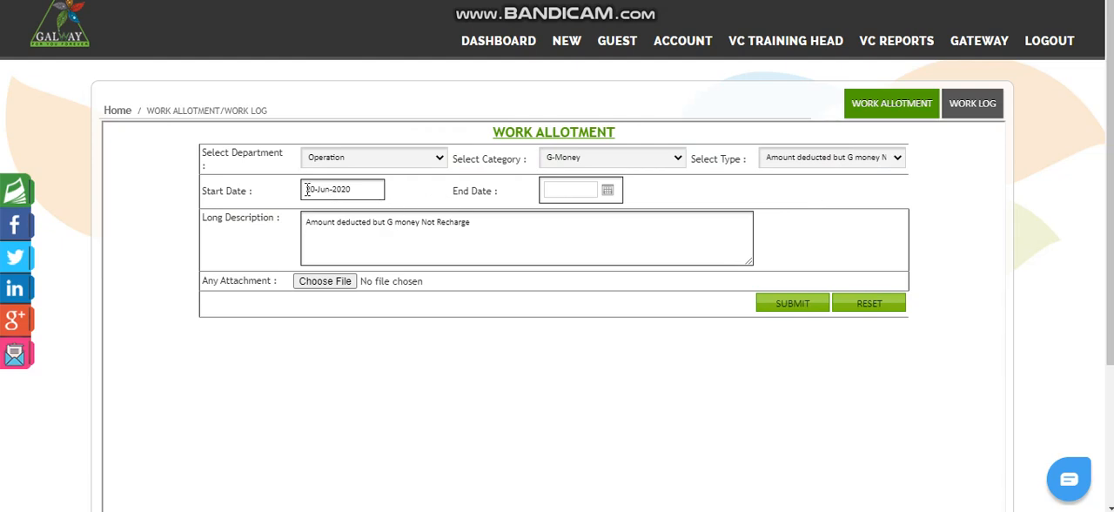
pyautogui.click(609, 192)
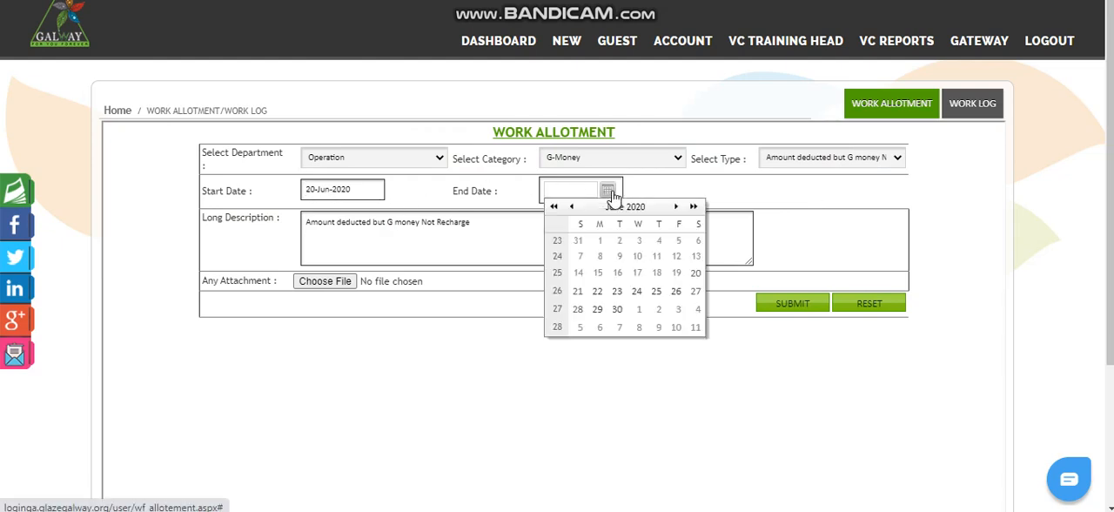
pyautogui.click(578, 293)
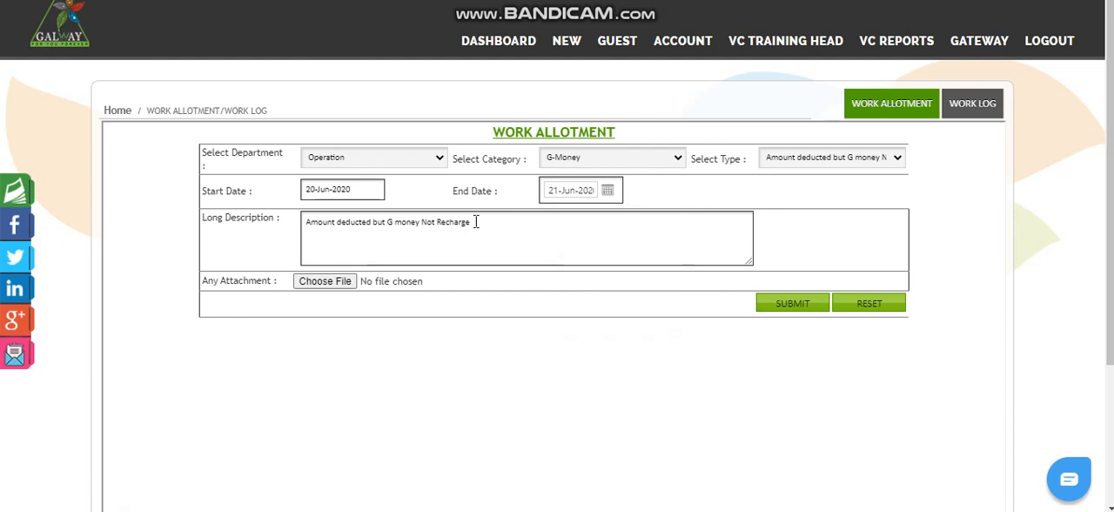
# Step: Append ", Amount Deuct but rcharge nhi hua" to the existing text of the long description
pyautogui.moveTo(474, 221); pyautogui.dragTo(304, 229)
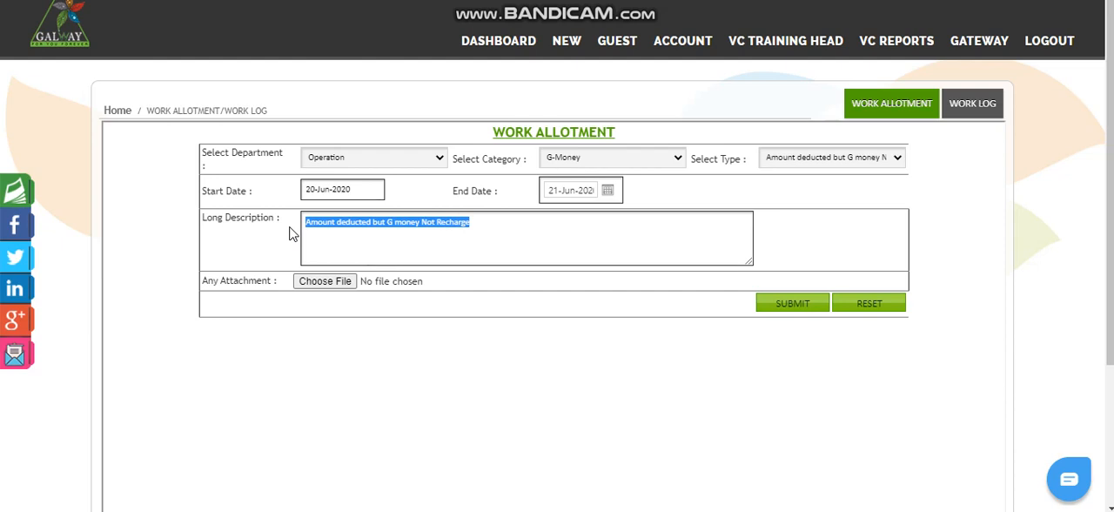
pyautogui.press('Right')
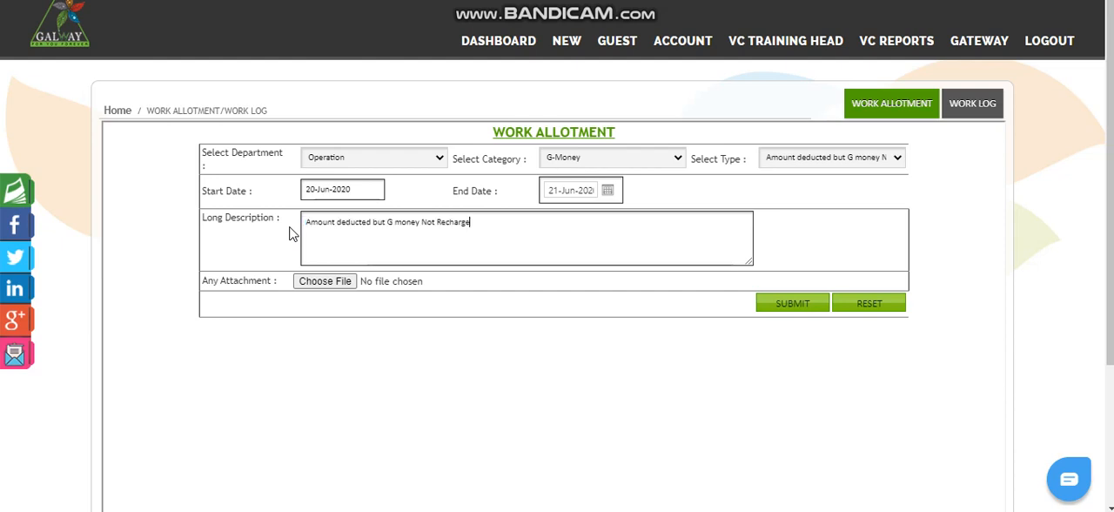
pyautogui.press('Left')
pyautogui.press('Left')
pyautogui.press('Left')
pyautogui.press('Left')
pyautogui.press('Left')
pyautogui.press('Left')
pyautogui.press('Left')
pyautogui.press('Left')
pyautogui.press('Left')
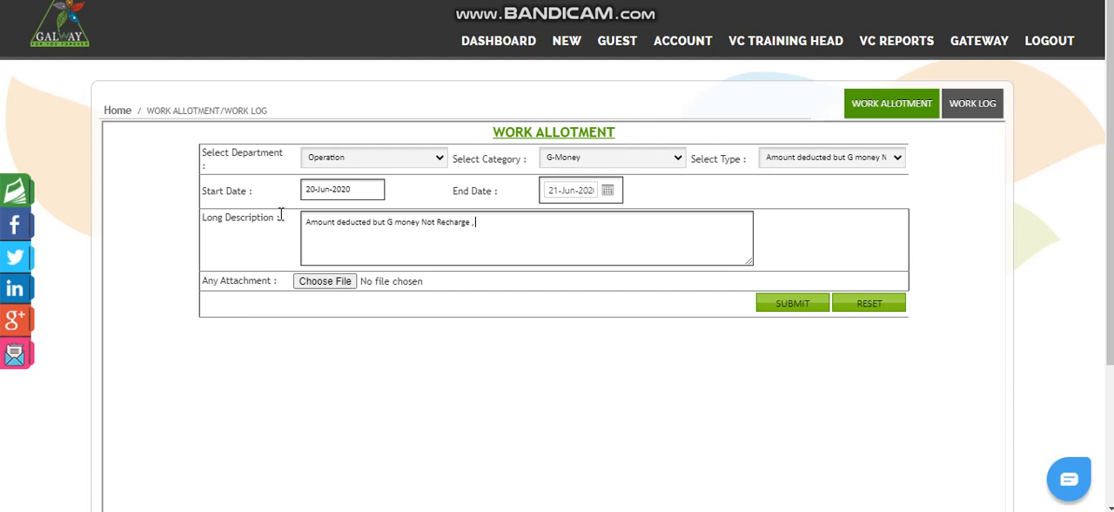
pyautogui.write('Amount Deuct but Am')
pyautogui.press('BackSpace')
pyautogui.press('BackSpace')
pyautogui.press('BackSpace')
pyautogui.write('rcharge nhi hua')
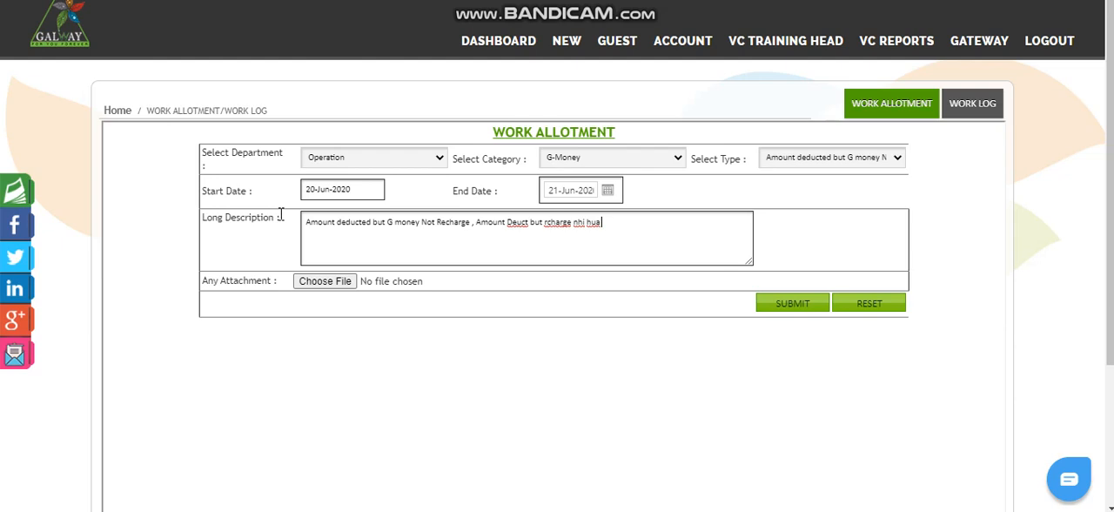
# Step: Attach the file "WhatsApp Image 2020-06-20 at 15.09.48" from Downloads and submit the work allotment
pyautogui.click(324, 293)
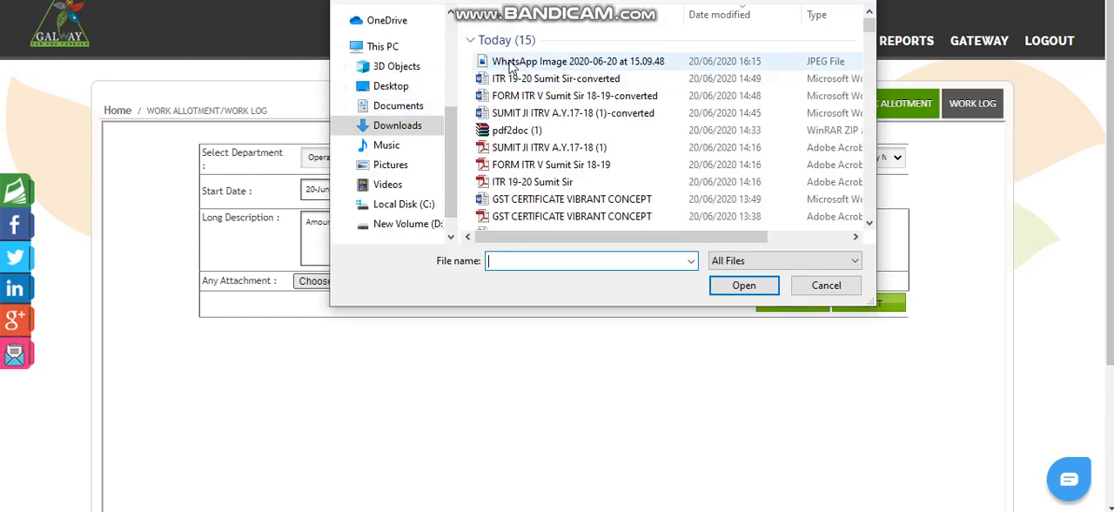
pyautogui.click(512, 63)
pyautogui.click(724, 287)
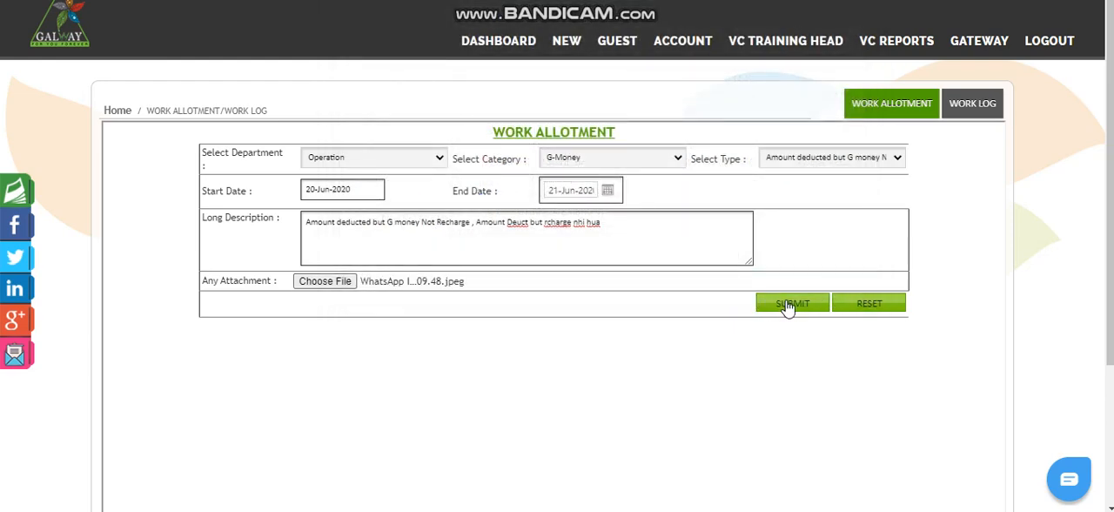
pyautogui.click(789, 306)
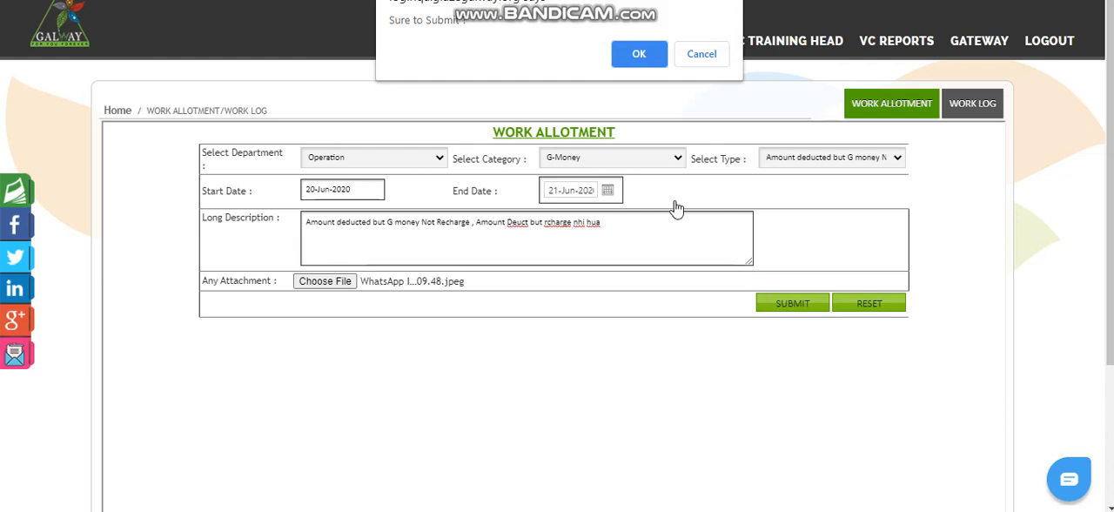
pyautogui.click(630, 57)
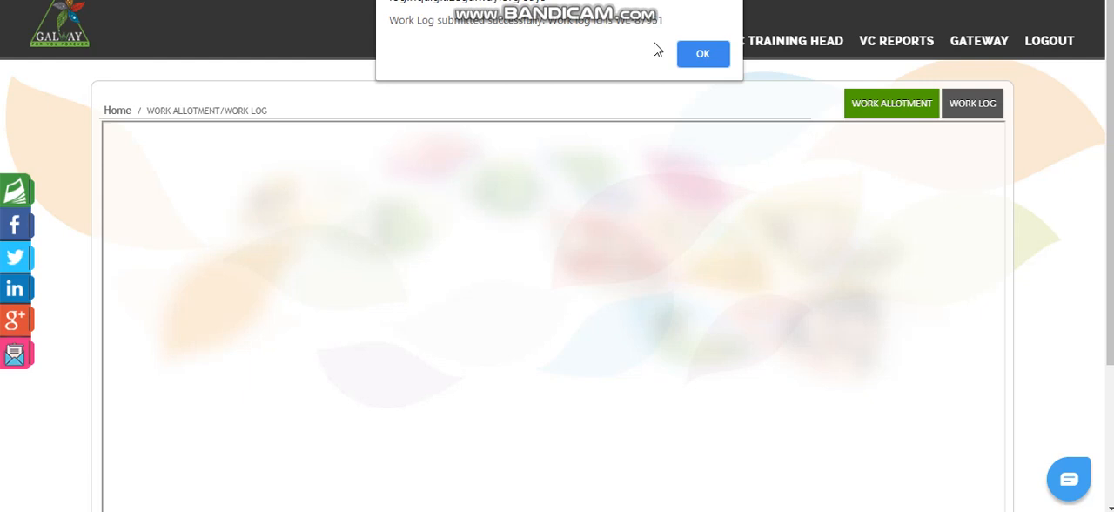
pyautogui.click(700, 53)
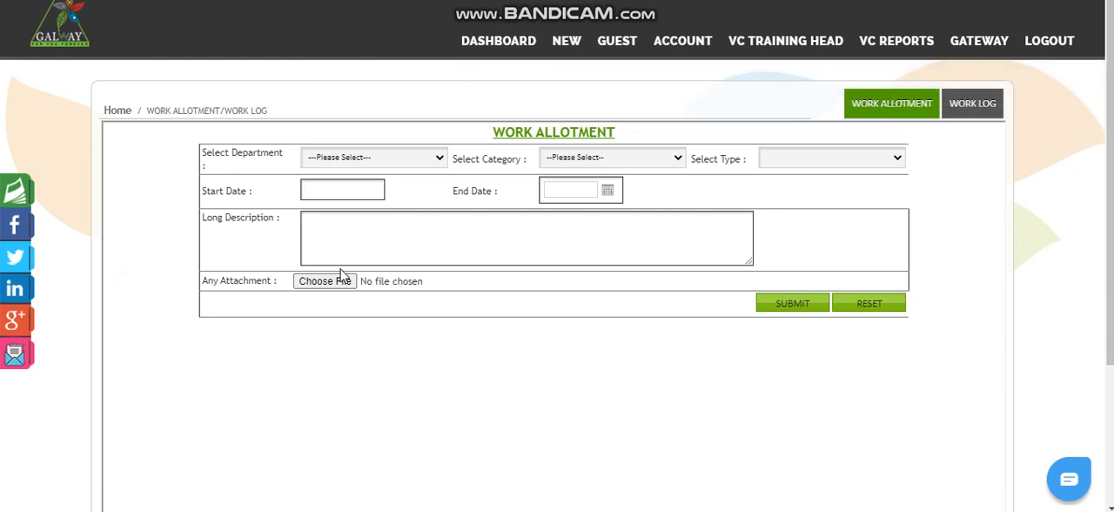
# Step: Reopen the Work Allotment/Work Log page and switch to the Work Log list
pyautogui.moveTo(567, 54)
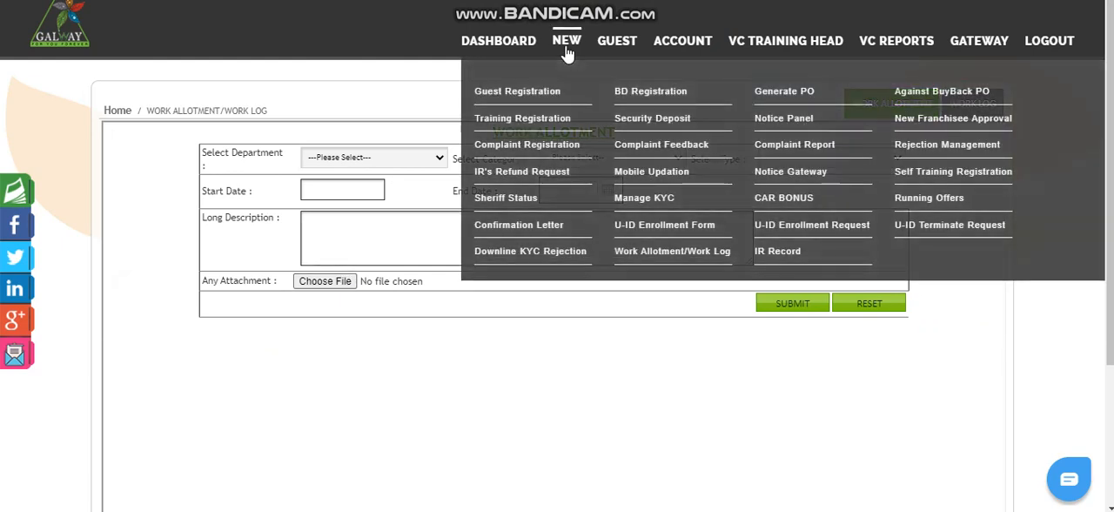
pyautogui.click(640, 259)
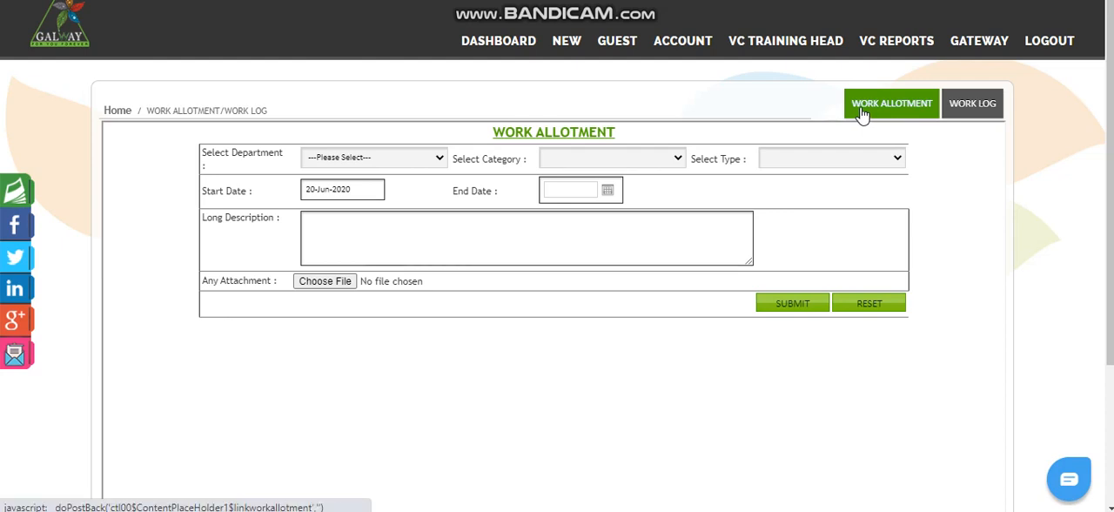
pyautogui.click(977, 111)
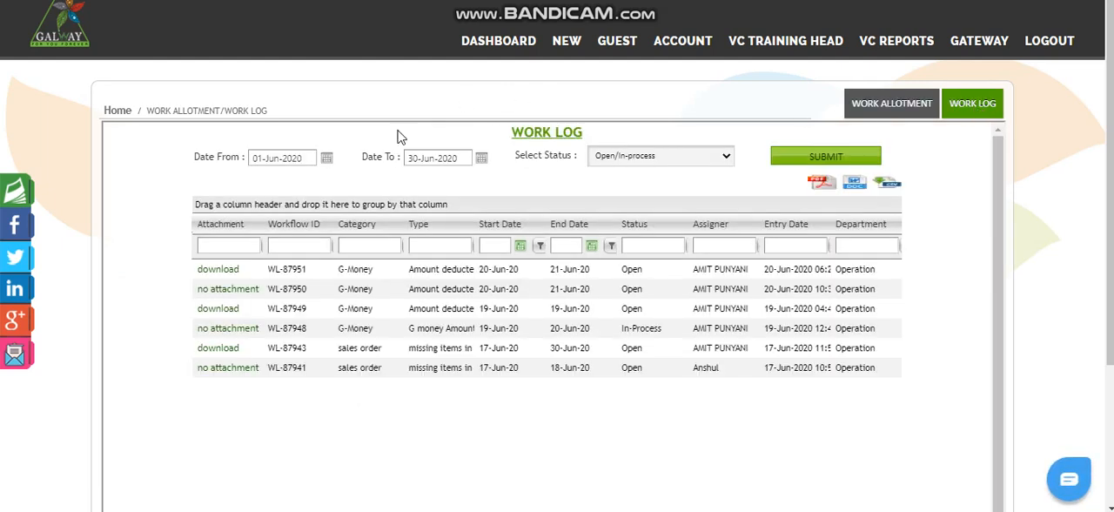
# Step: Filter the work log from 19-Jun-2020 to 20-Jun-2020 with the status set to All
pyautogui.click(327, 159)
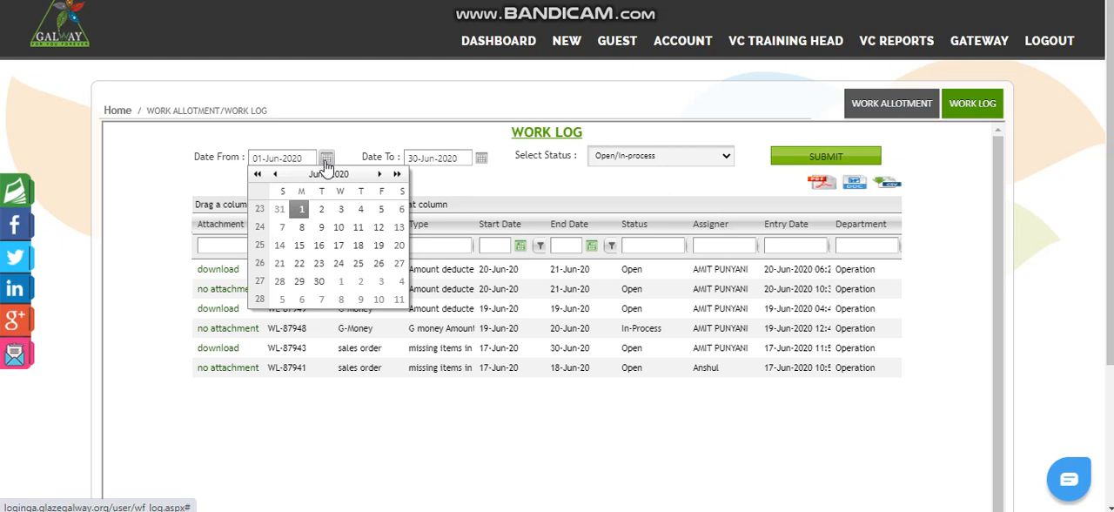
pyautogui.click(378, 245)
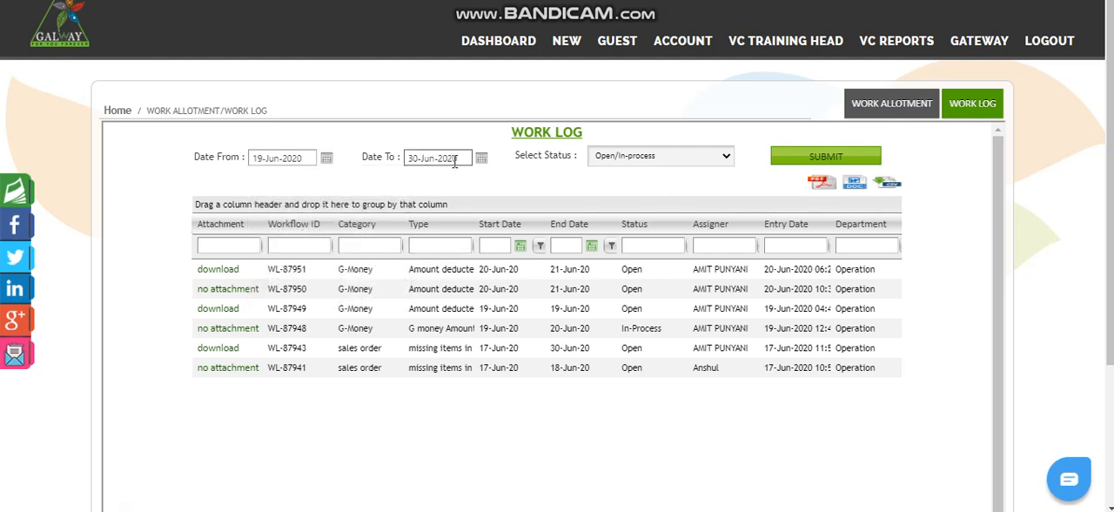
pyautogui.click(482, 158)
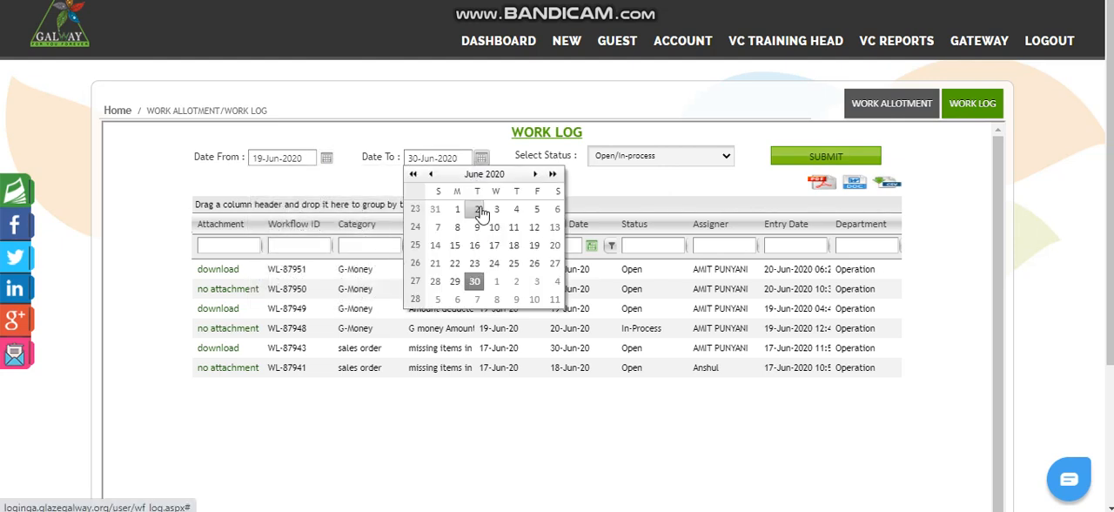
pyautogui.click(554, 244)
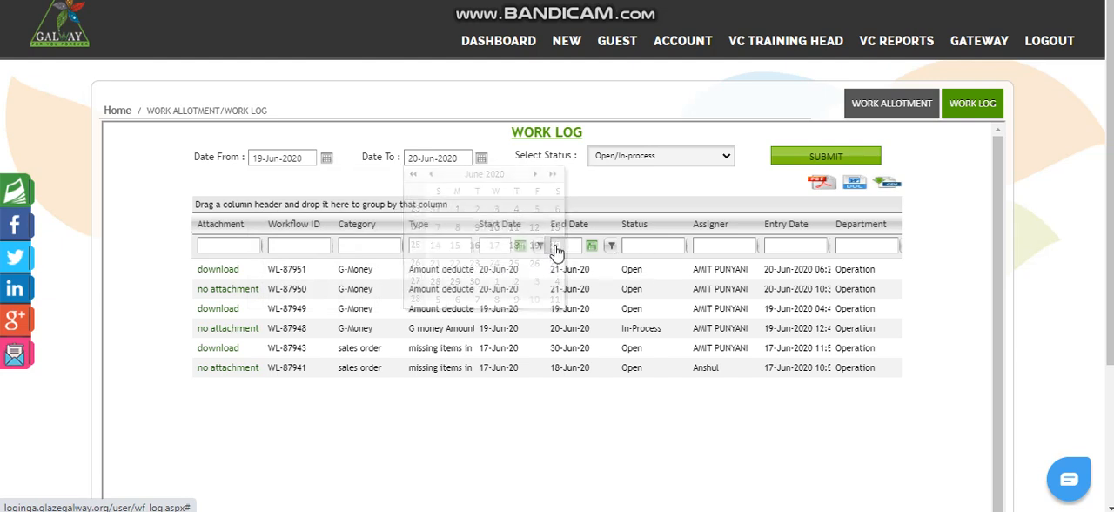
pyautogui.click(621, 166)
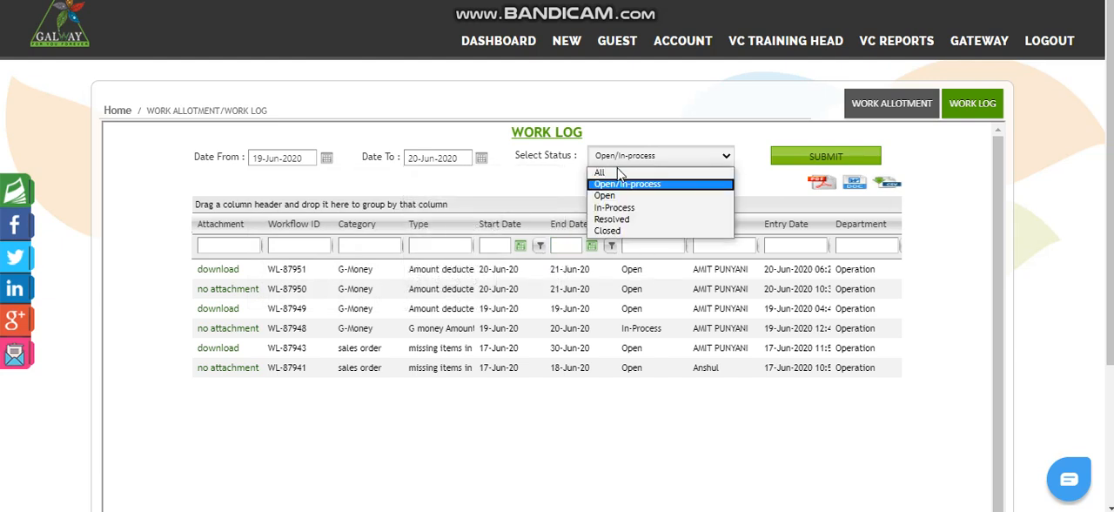
pyautogui.click(618, 173)
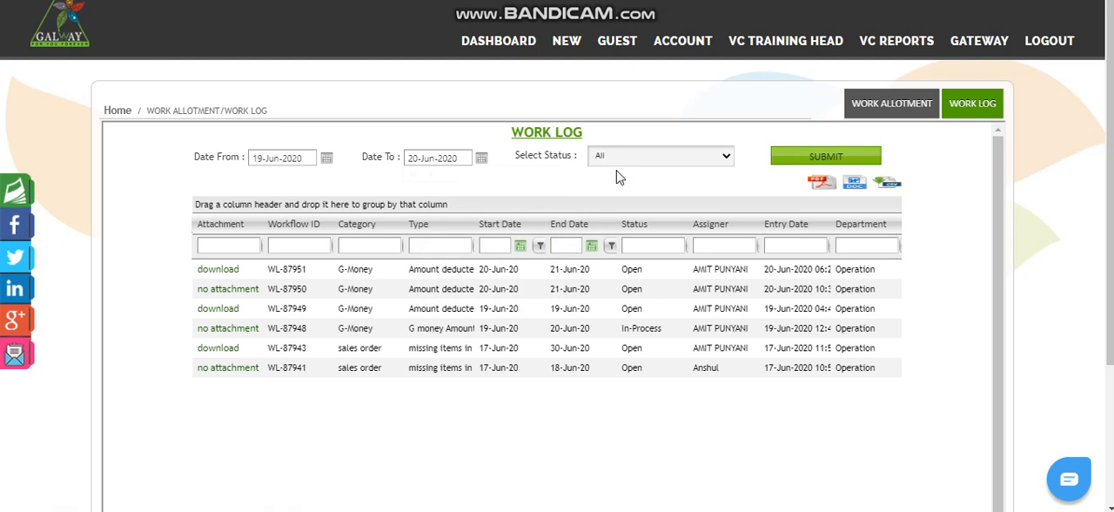
pyautogui.click(811, 158)
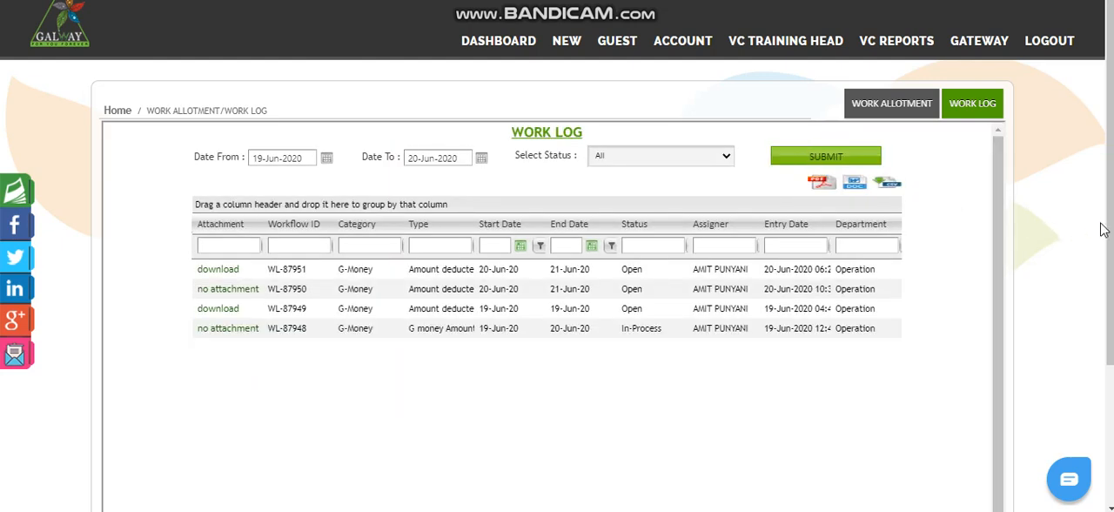
# Step: Open the In-Process G-Money work log entry and examine the descriptions in its conversation details
pyautogui.scroll(-1, 1102, 228)
pyautogui.scroll(1, 1102, 228)
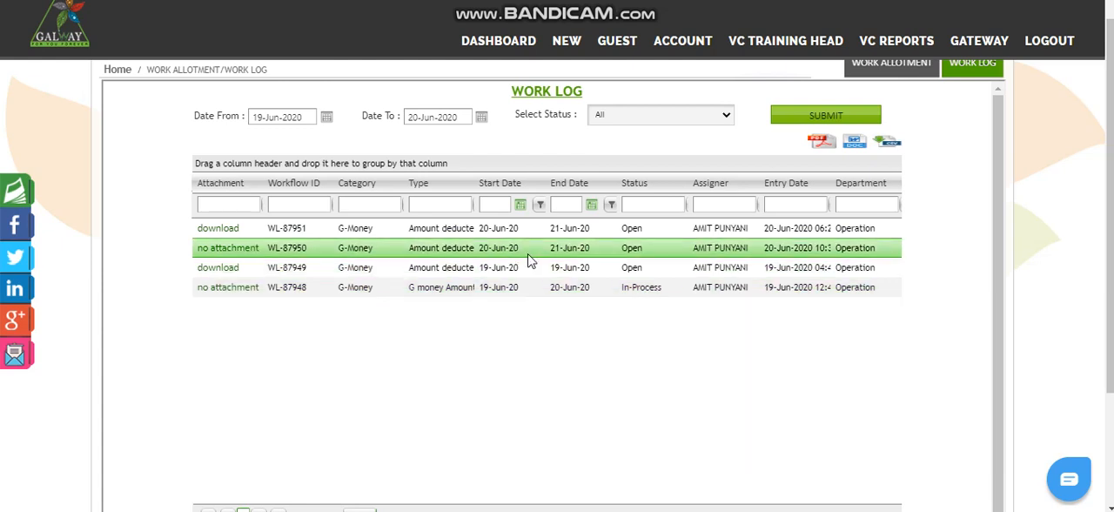
pyautogui.click(290, 296)
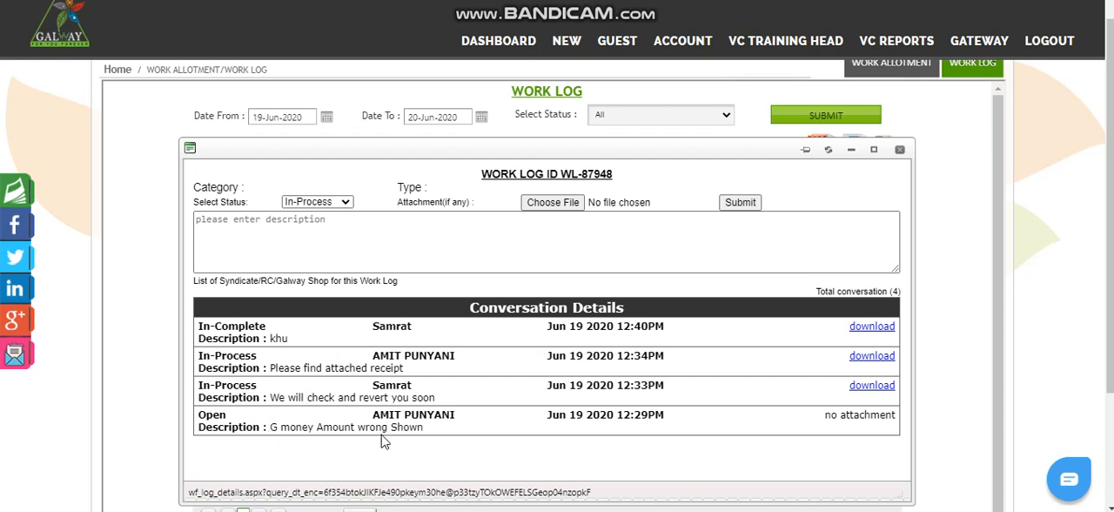
pyautogui.doubleClick(274, 426)
pyautogui.moveTo(304, 423); pyautogui.dragTo(440, 444)
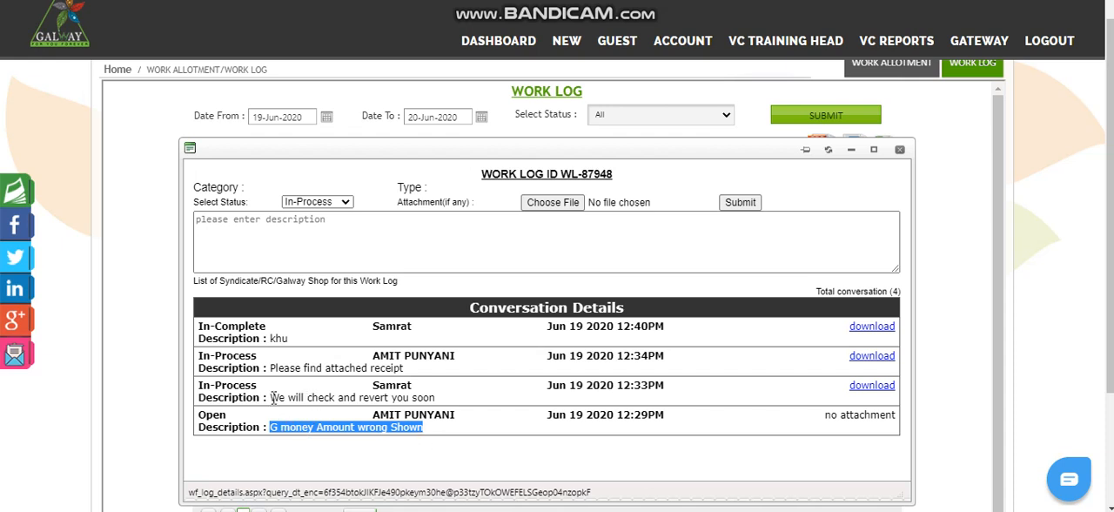
pyautogui.moveTo(272, 398); pyautogui.dragTo(405, 401)
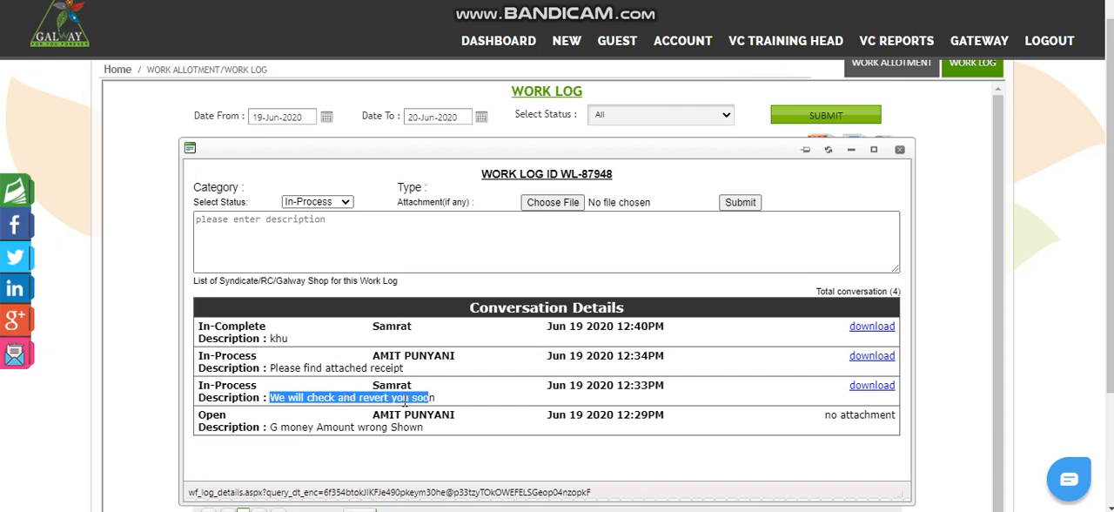
pyautogui.moveTo(271, 368); pyautogui.dragTo(376, 369)
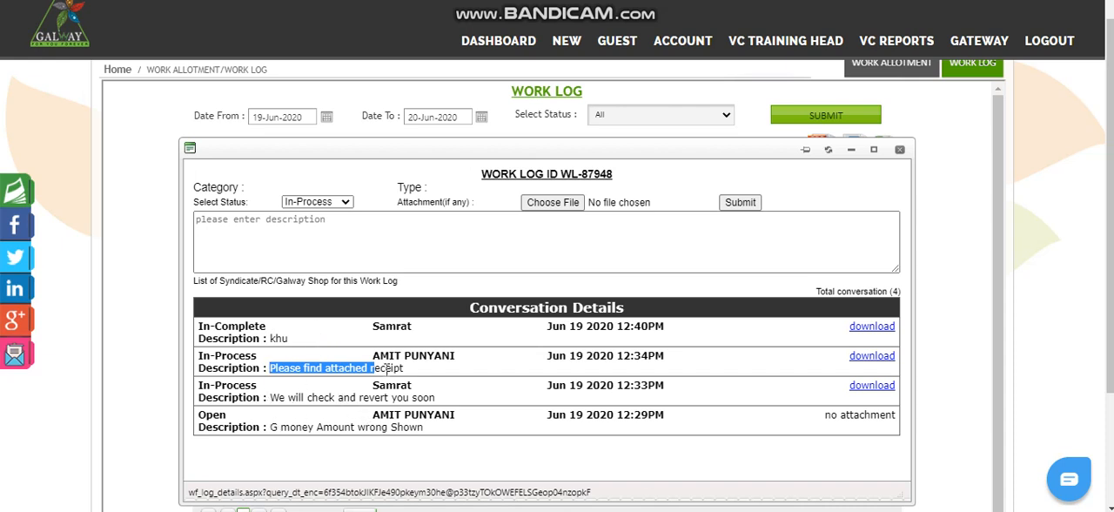
# Step: Enter "Jald se Jald Solution karke de" as the reply description for the open work log entry
pyautogui.click(225, 231)
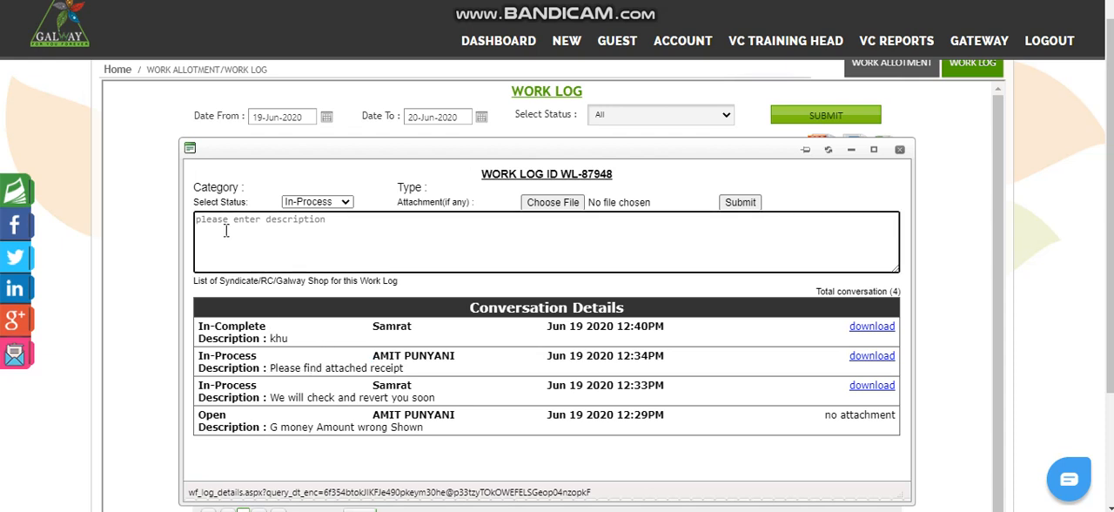
pyautogui.write('Jald se Jald Solution karke de')
# Step: Submit the reply with the status In-Process and no attachment, and confirm the submission
pyautogui.click(295, 204)
pyautogui.click(316, 200)
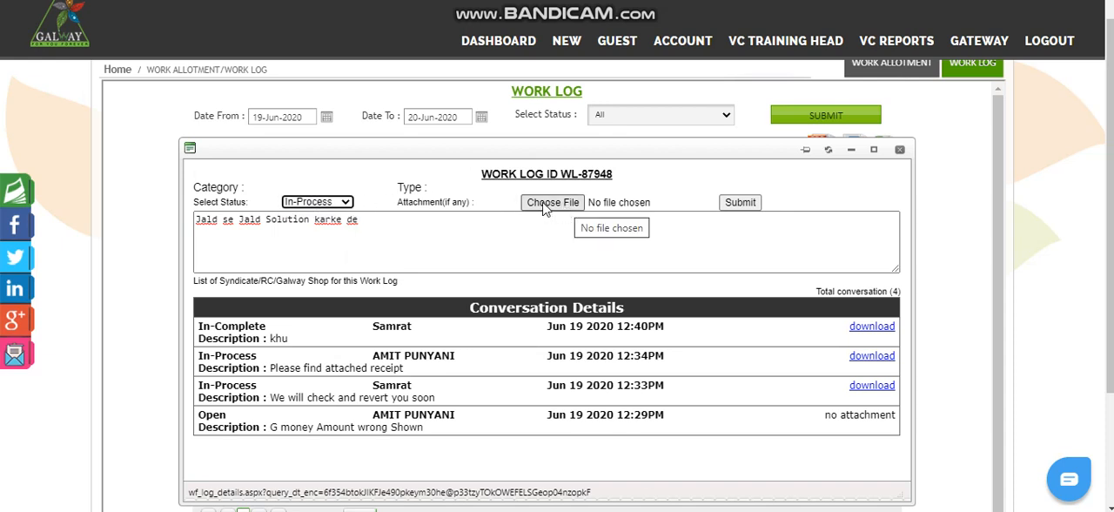
pyautogui.click(741, 203)
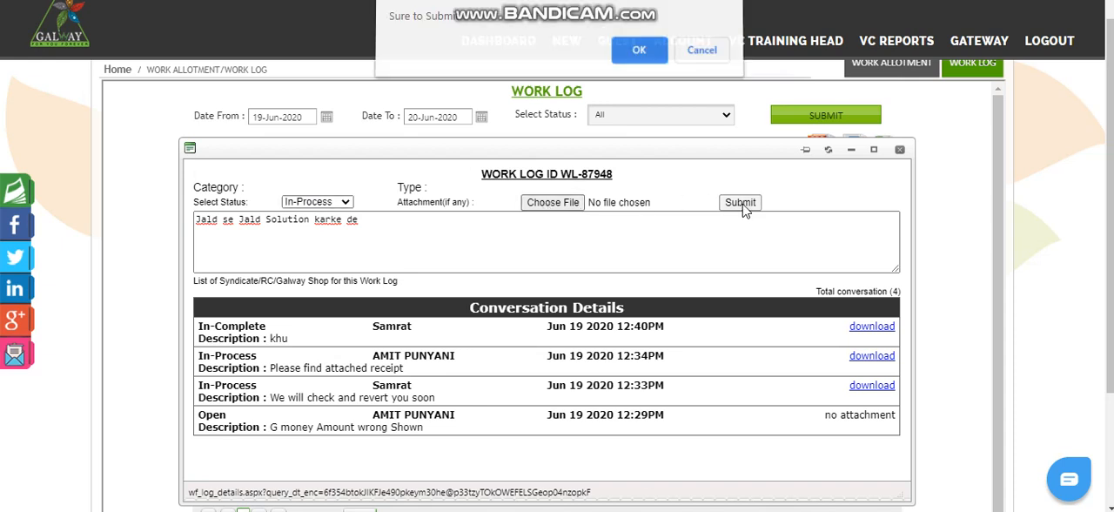
pyautogui.click(635, 61)
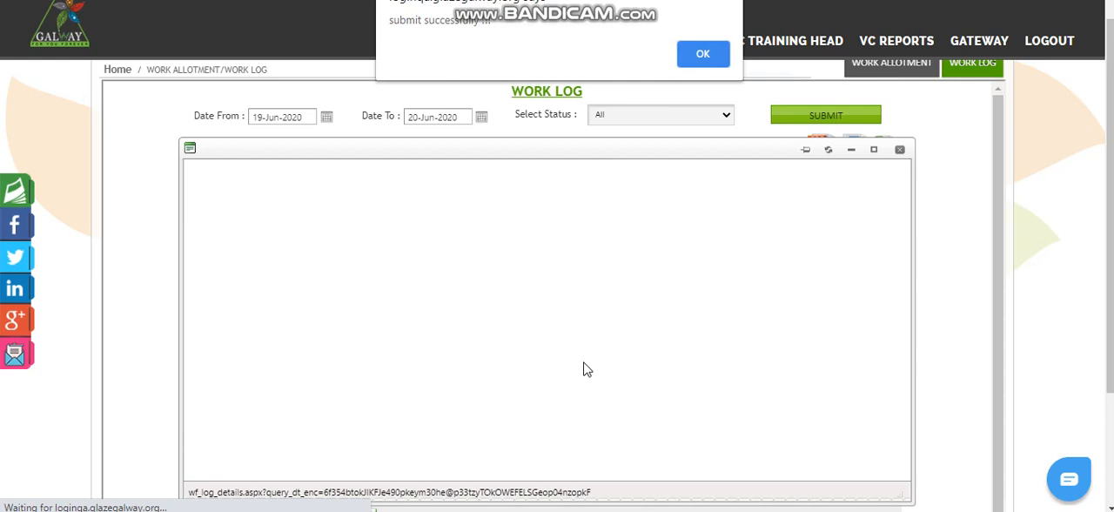
pyautogui.click(704, 58)
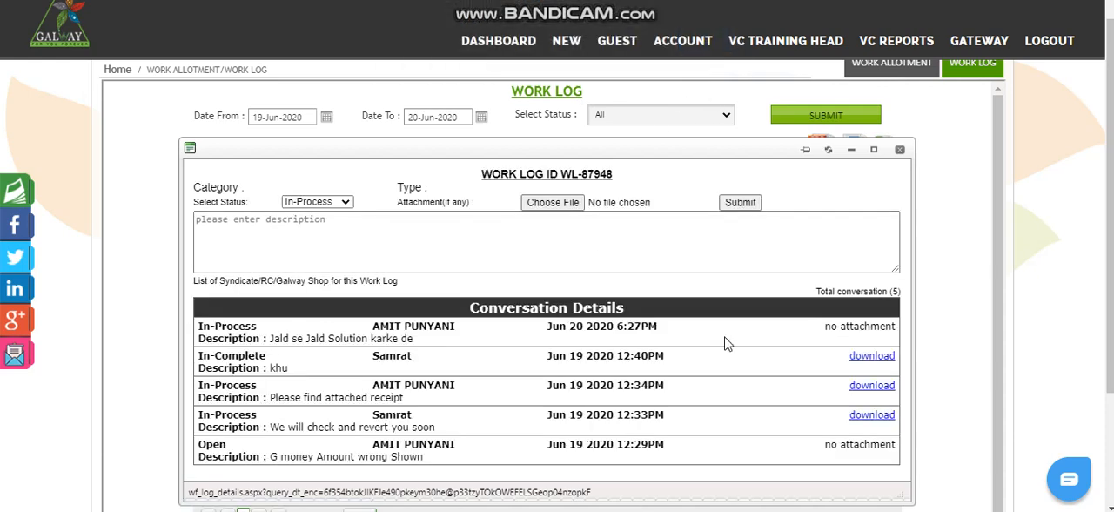
# Step: Examine the descriptions in the conversation details, from the opening complaint up to the newly submitted reply
pyautogui.moveTo(268, 337); pyautogui.dragTo(426, 343)
pyautogui.click(278, 456)
pyautogui.moveTo(278, 456); pyautogui.dragTo(407, 454)
pyautogui.moveTo(270, 426); pyautogui.dragTo(439, 443)
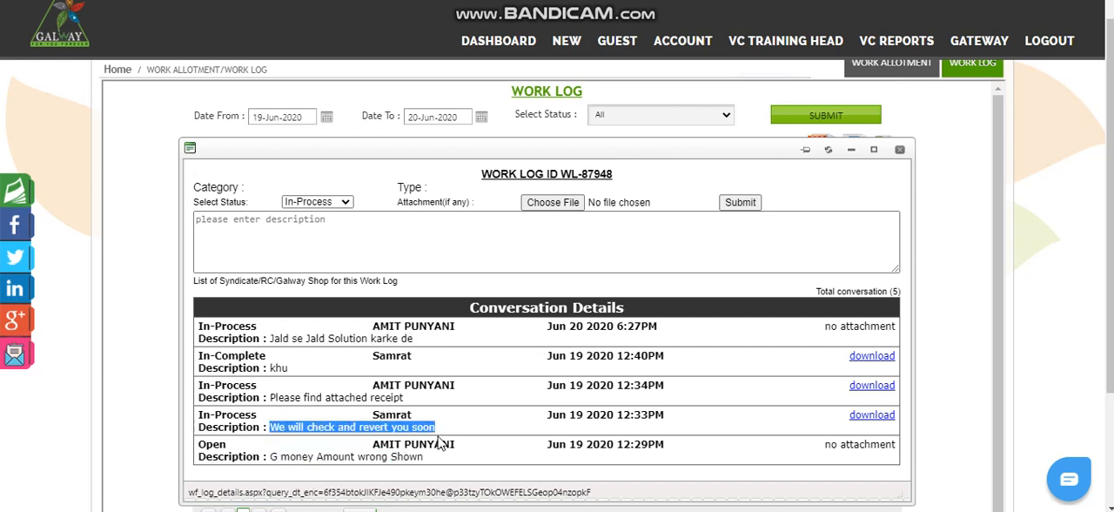
pyautogui.moveTo(269, 397); pyautogui.dragTo(404, 399)
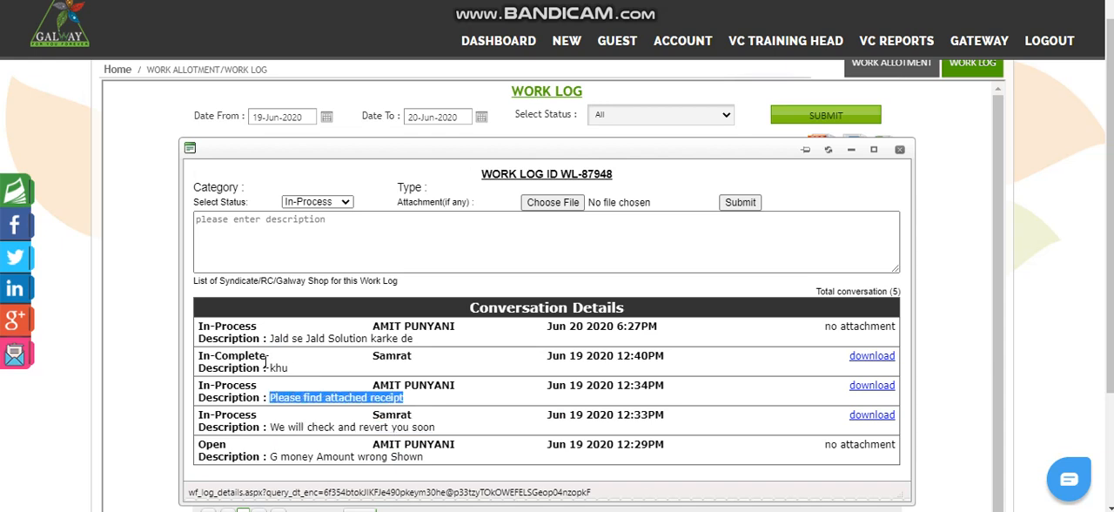
pyautogui.moveTo(267, 365); pyautogui.dragTo(335, 369)
pyautogui.moveTo(268, 337); pyautogui.dragTo(433, 340)
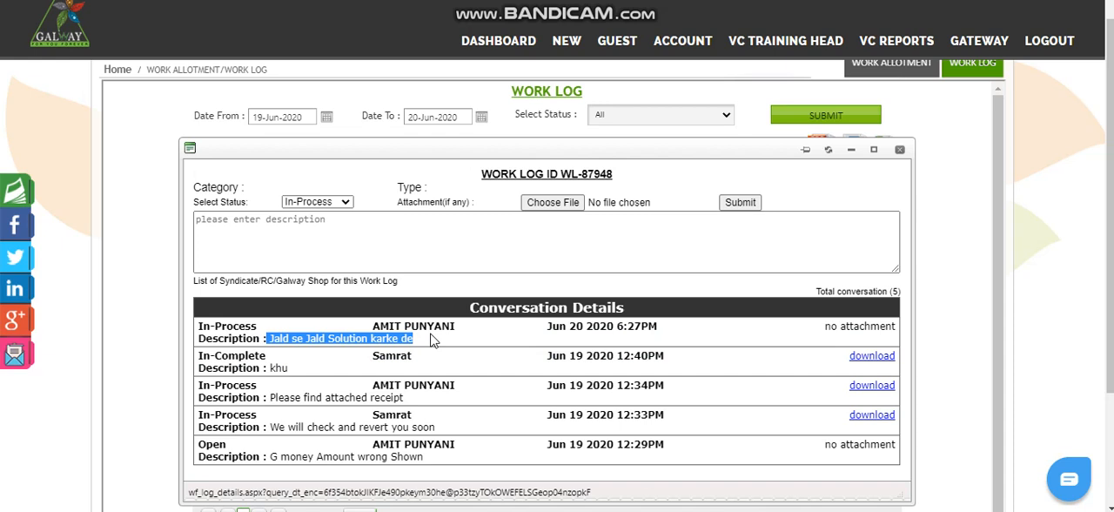